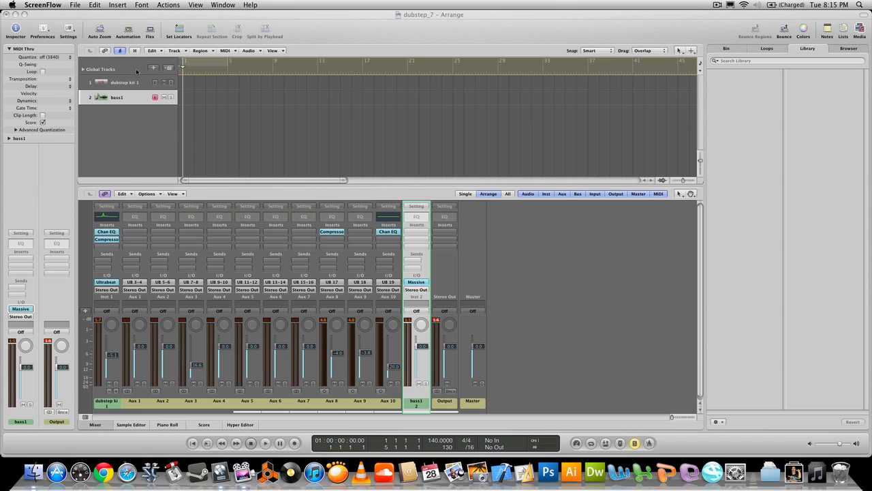
Add one software instrument track below bass1.
left_click(135, 83)
left_click(135, 95)
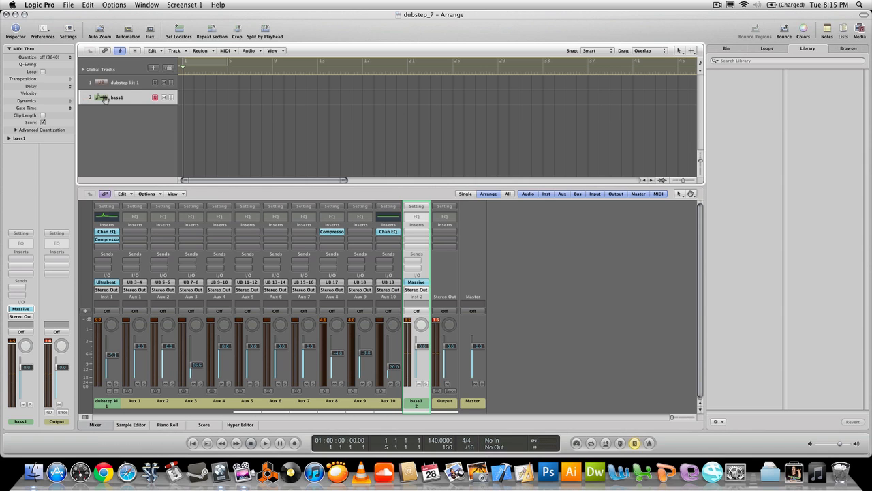
left_click(153, 70)
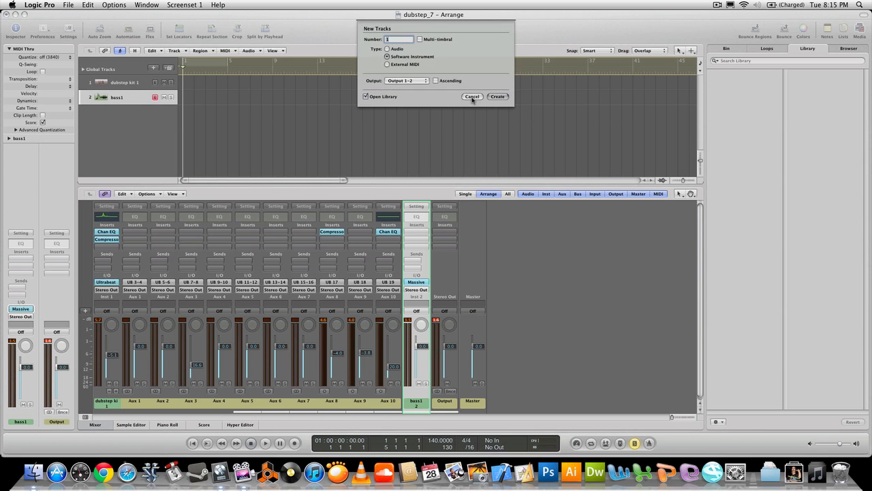
left_click(473, 96)
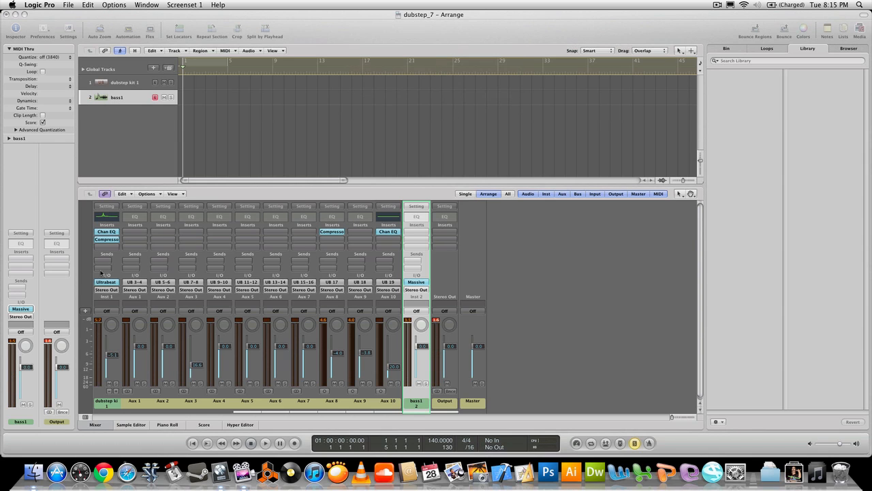
Load Native Instruments Massive as the instrument on the Inst 3 track and move its window toward the centre of the screen.
left_click(21, 308)
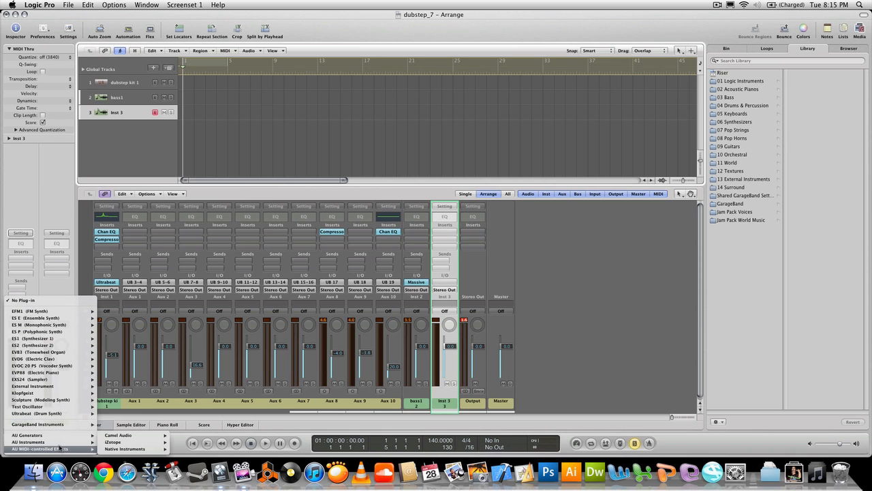
mouse_move(71, 441)
mouse_move(133, 449)
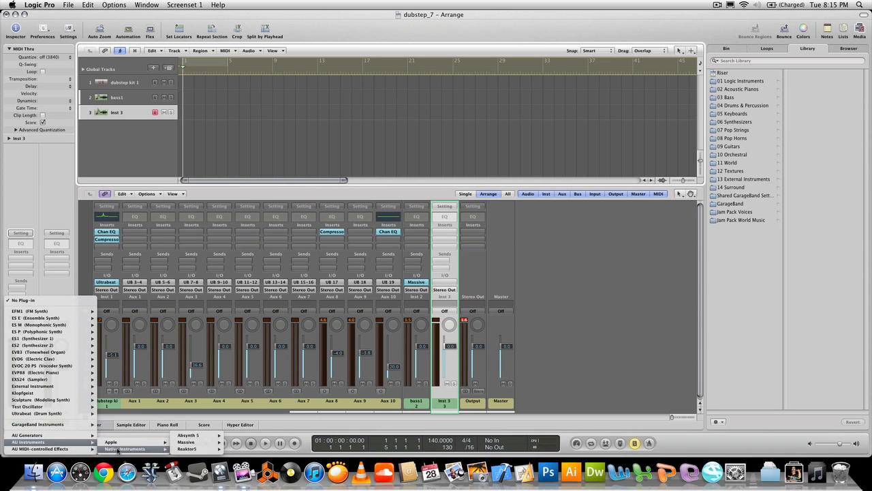
mouse_move(197, 442)
left_click(237, 448)
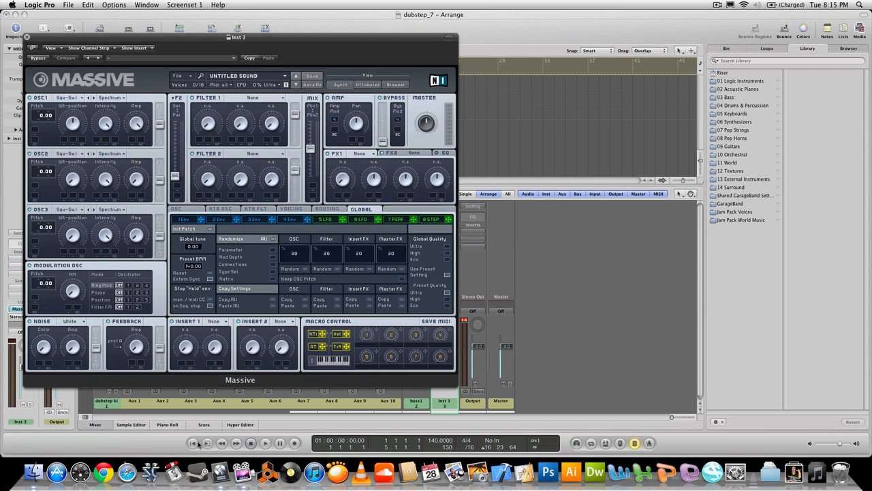
left_click_drag(244, 39, 445, 47)
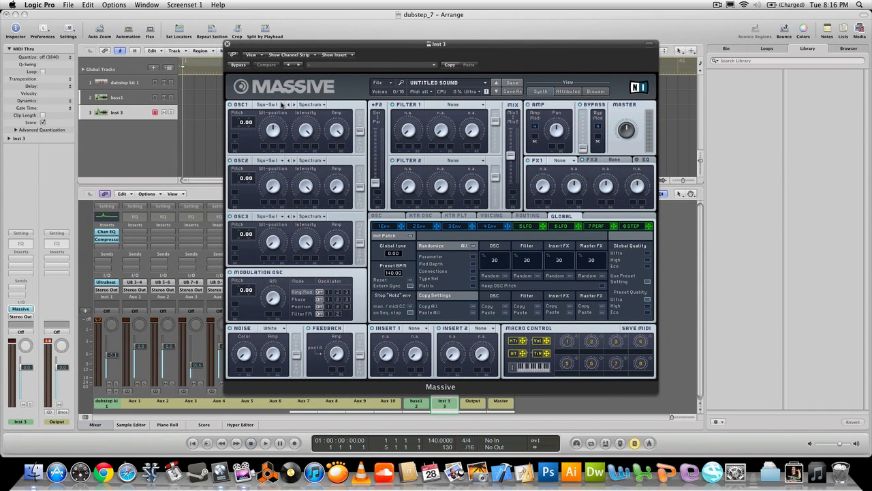
Raise envelope 4's decay level to maximum for a flat sustain, and set the Unisono voices to 10.
left_click(492, 227)
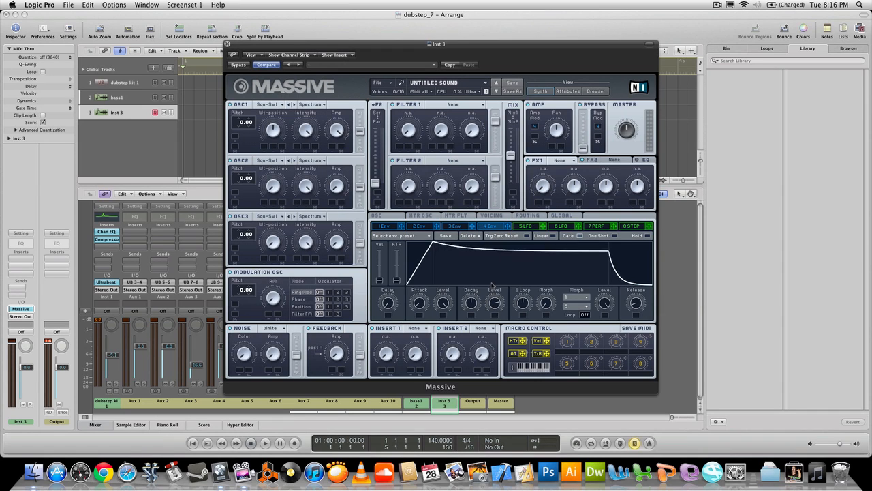
left_click_drag(491, 285, 494, 249)
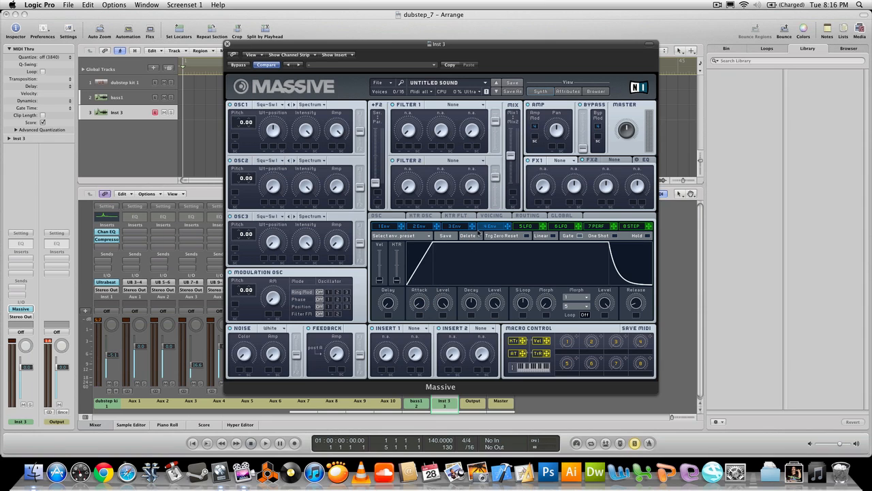
left_click(500, 216)
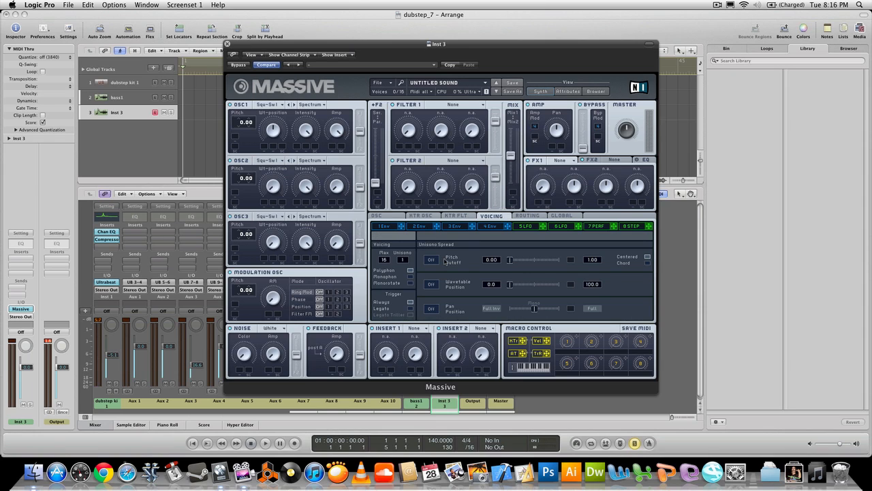
left_click_drag(403, 260, 407, 250)
Set OSC1 to the Chrome wavetable with pitch -12.00 and route it fully to Filter 1.
left_click(270, 104)
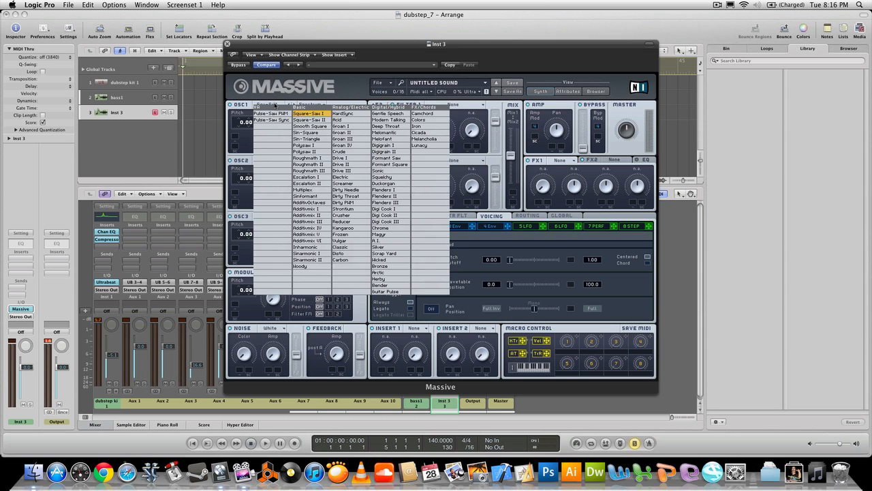
left_click(392, 228)
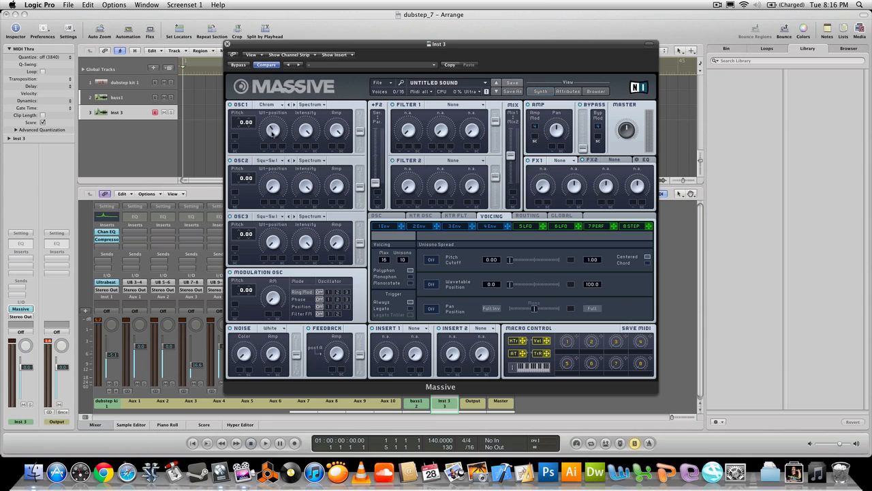
left_click_drag(240, 124, 240, 135)
left_click_drag(359, 135, 359, 102)
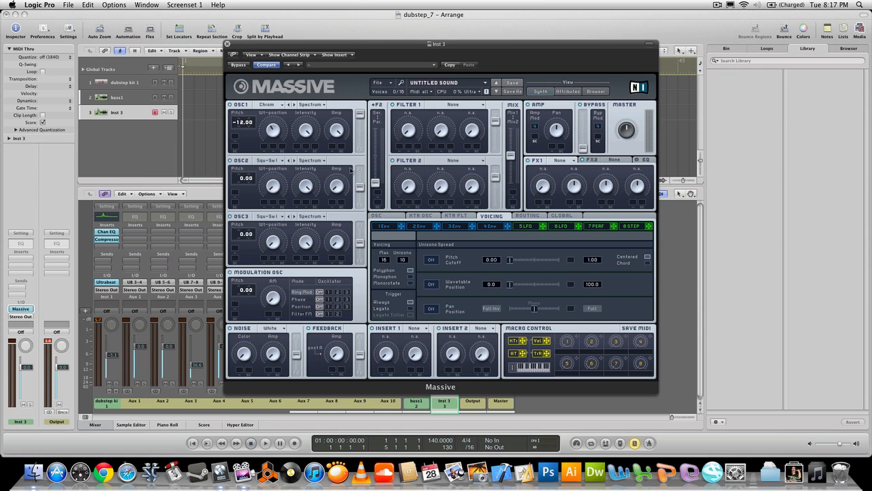
Set Filter 1 to the Scream type and load the Sine Shaper into Insert 1.
left_click(478, 106)
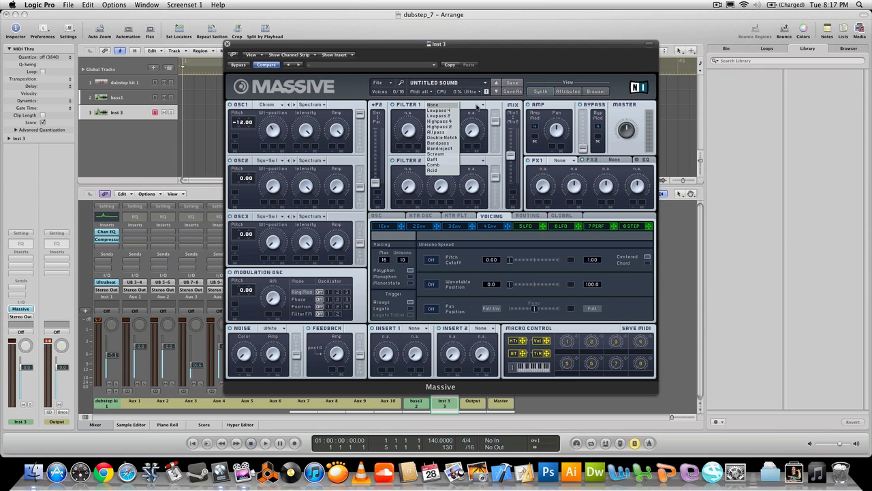
left_click(444, 158)
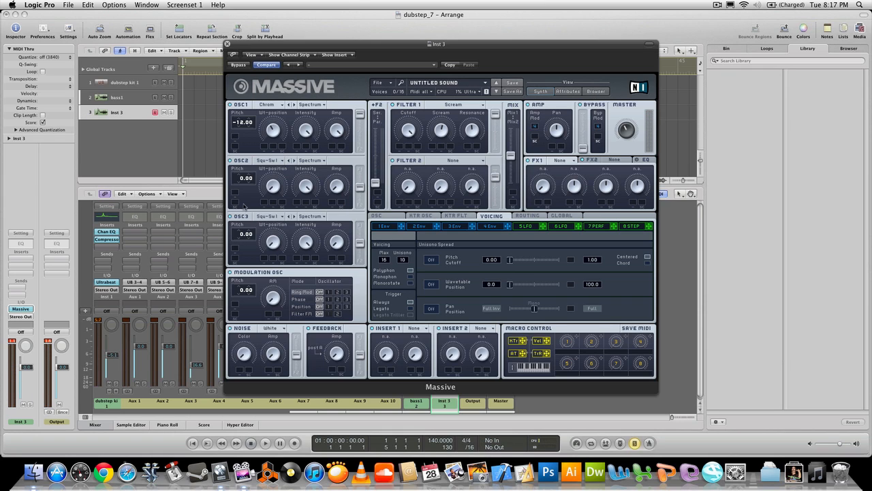
left_click(423, 329)
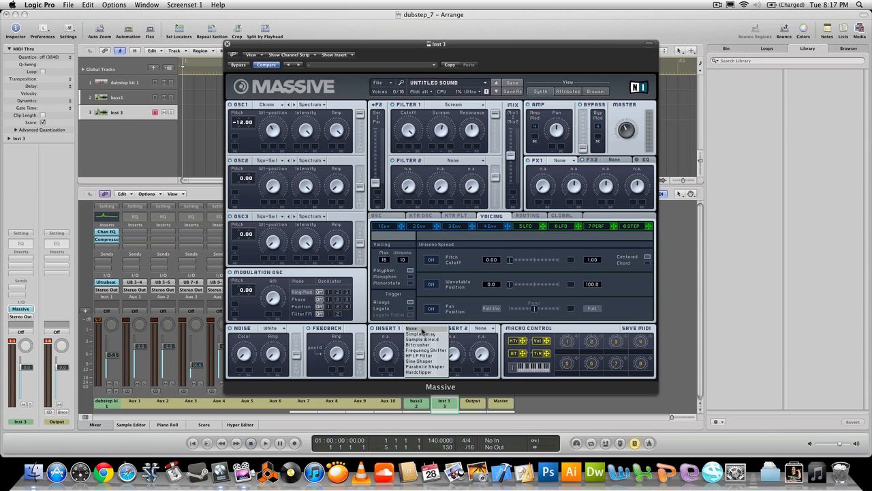
left_click(421, 361)
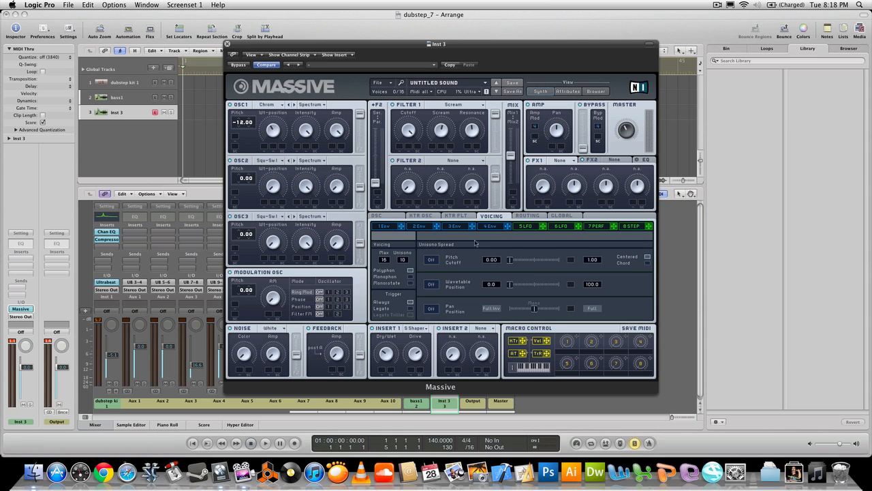
Load Classic Tube into FX1 and Dimension Expander into FX2, and bring up the EQ section.
left_click(560, 160)
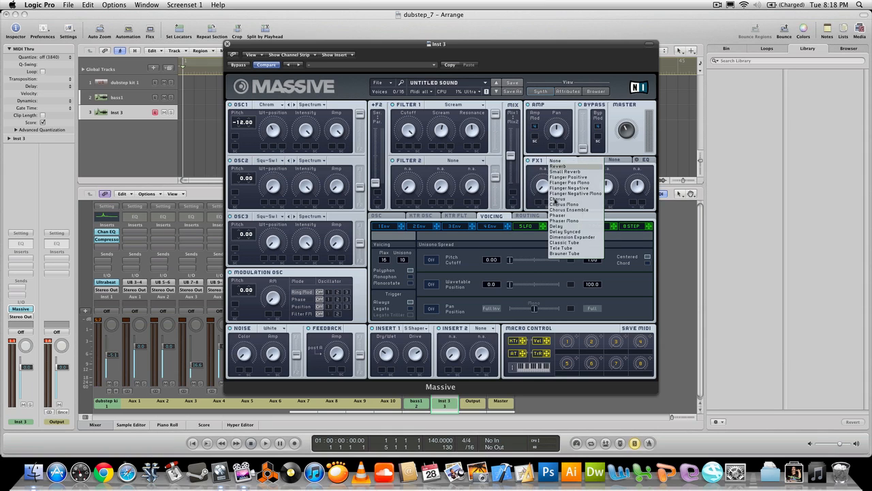
left_click(561, 242)
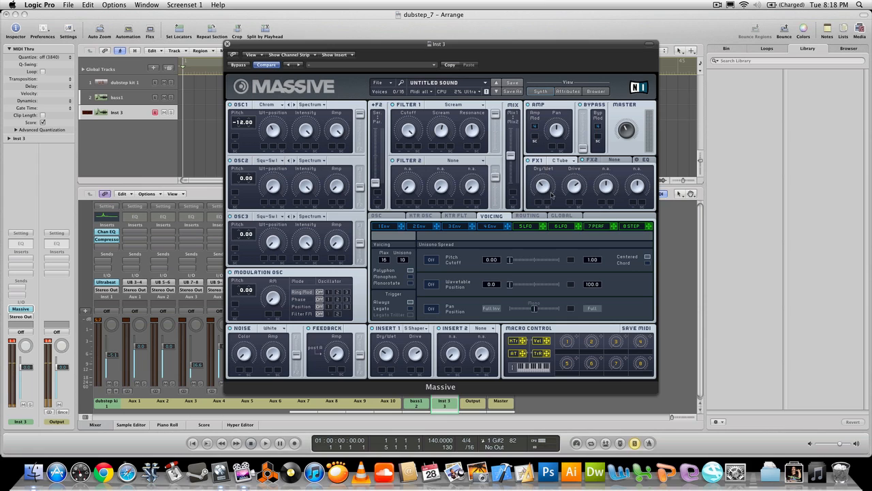
left_click(621, 162)
left_click(621, 162)
left_click(620, 240)
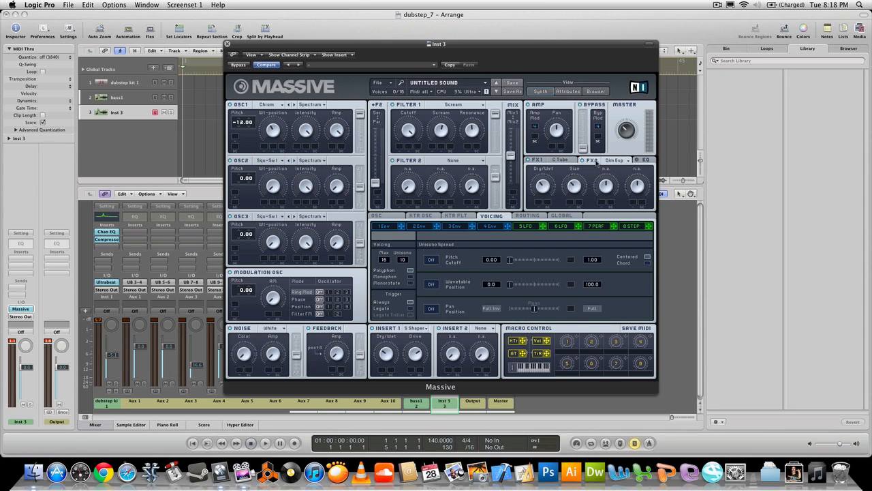
left_click(645, 161)
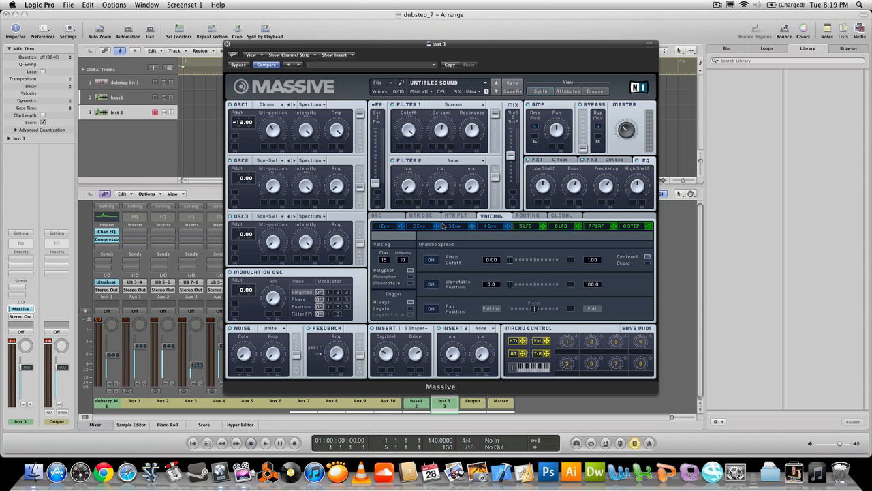
Modulate OSC1's Wt-position with LFO 5 and sync the LFO at a 1/16 ratio.
left_click(518, 229)
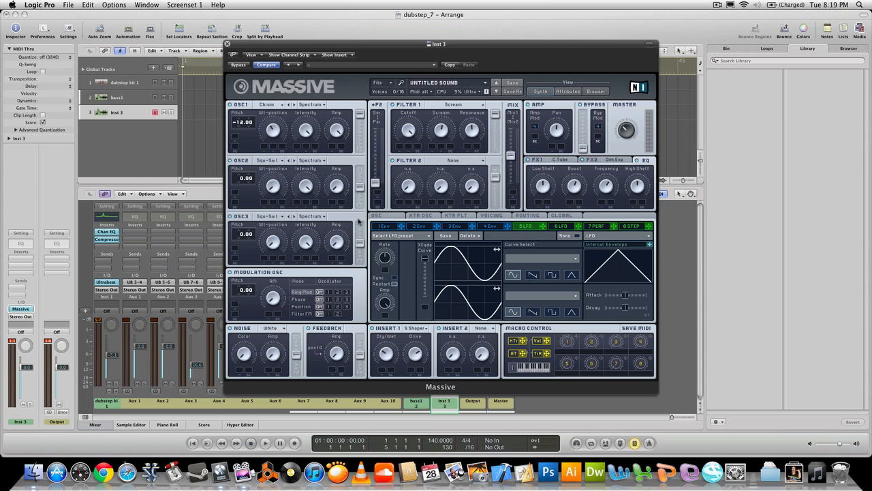
left_click_drag(549, 228, 264, 145)
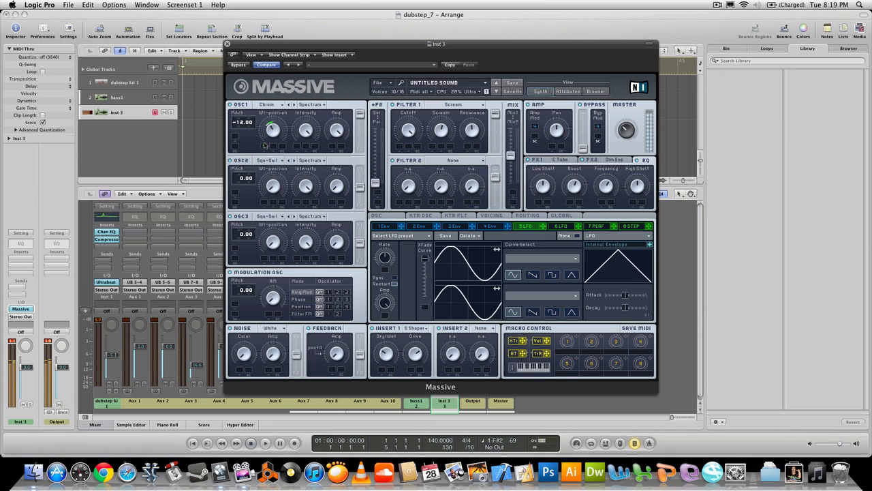
left_click(394, 277)
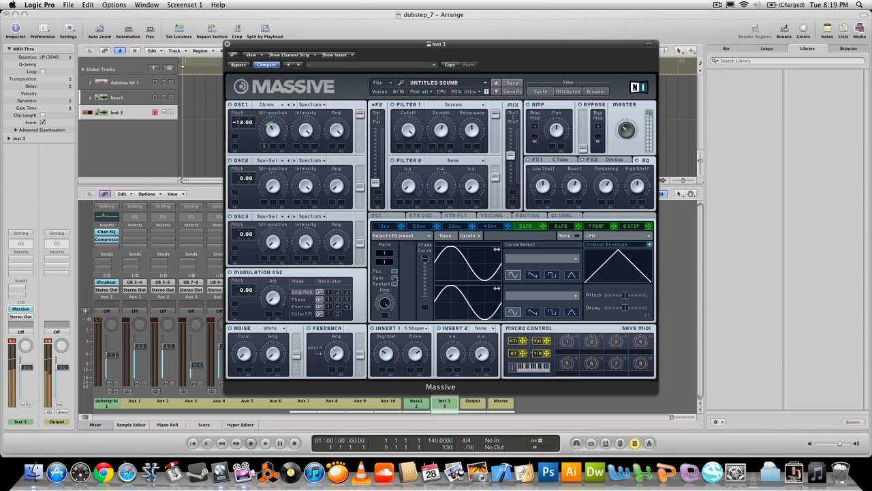
left_click_drag(391, 261, 389, 261)
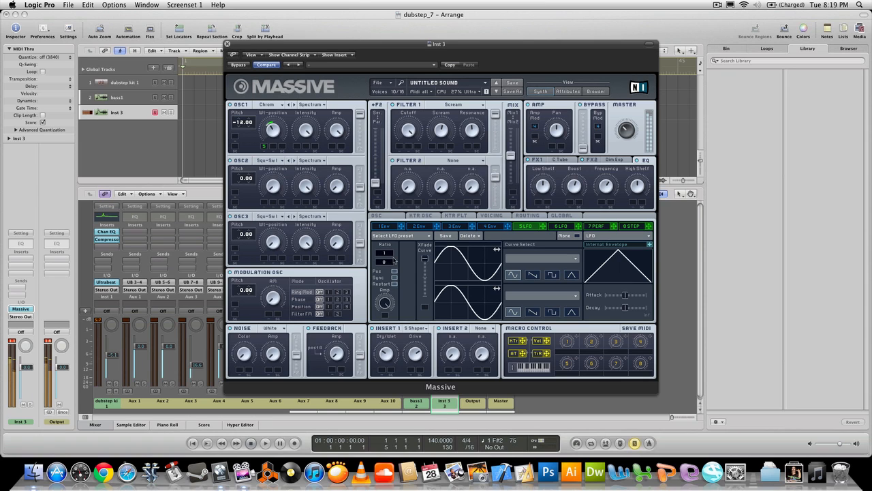
left_click_drag(381, 262, 381, 259)
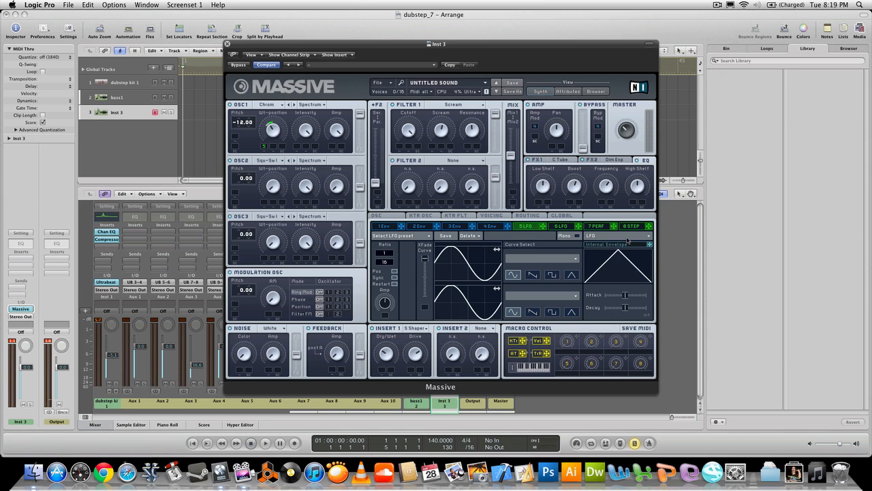
Assign LFO 5 to Filter 1's Cutoff and move the synth window slightly down.
left_click_drag(543, 226, 399, 146)
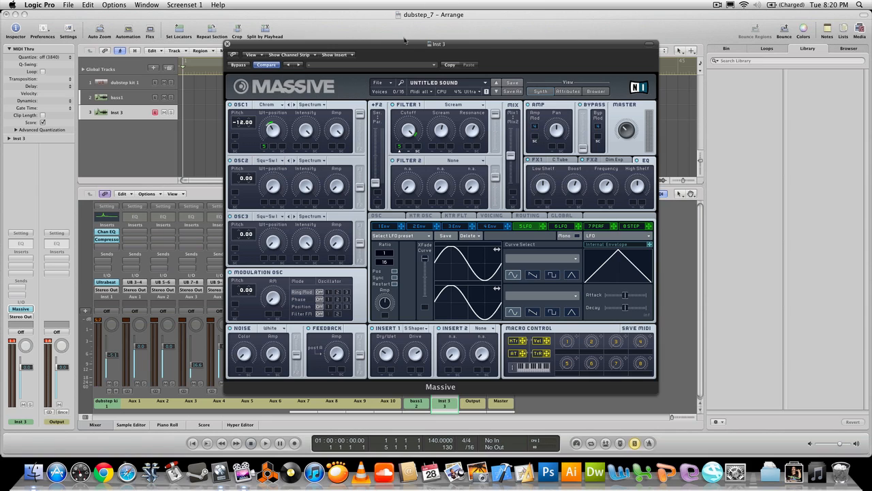
left_click_drag(404, 47, 405, 67)
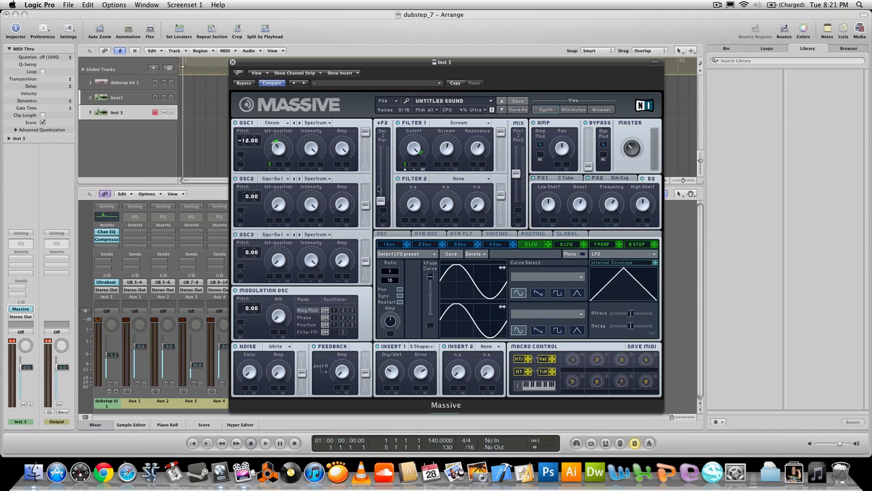
left_click(718, 5)
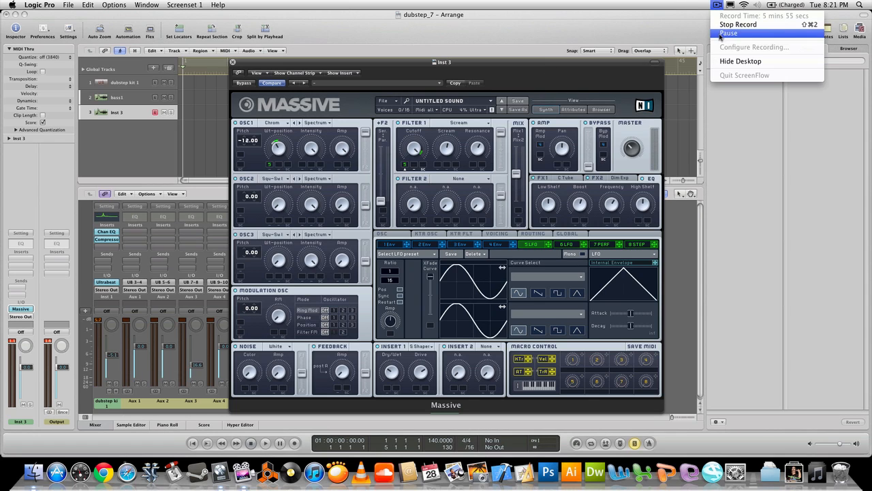